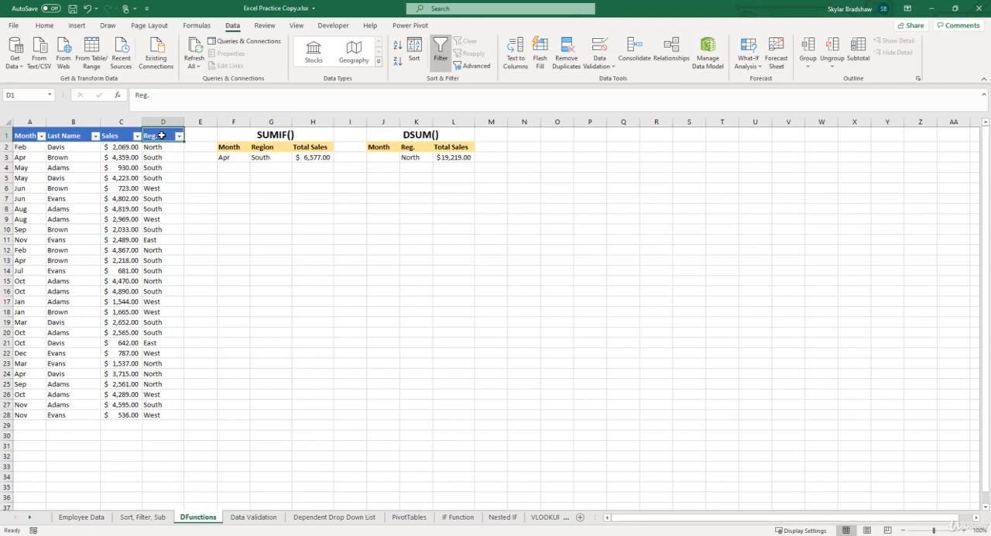
- Rename the header in cell D1 of the sales table to Region
{"action": "type", "text": "R"}
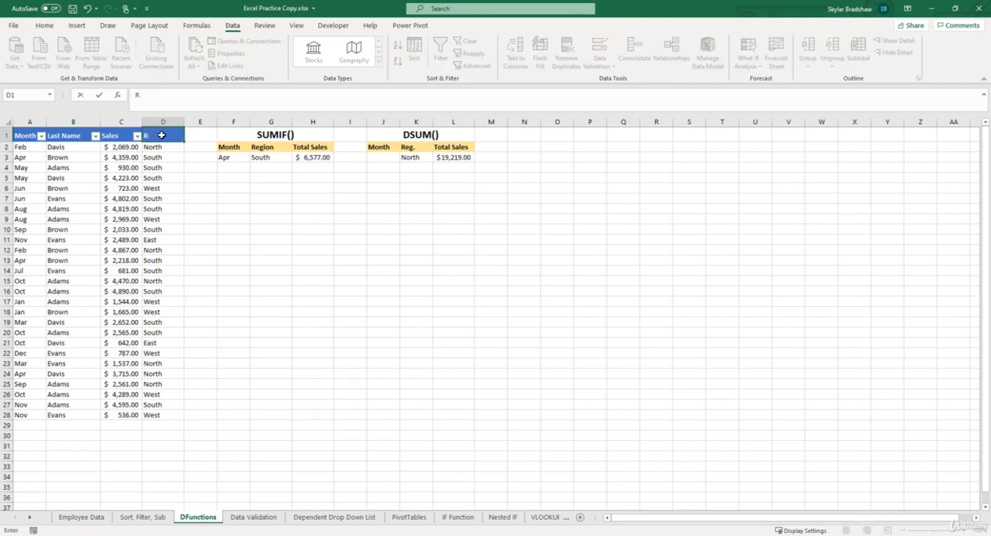
{"action": "type", "text": "Eegion"}
{"action": "key", "text": "Return"}
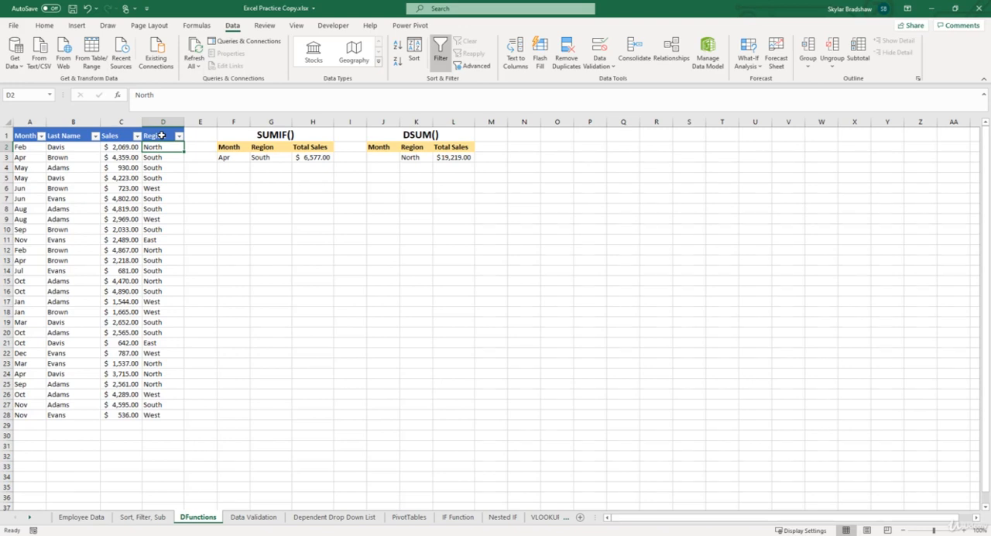
- Change the criteria range of the DSUM formula in L3 to J2:K3 so it covers both month and region
{"action": "left_click", "coordinate": [449, 158]}
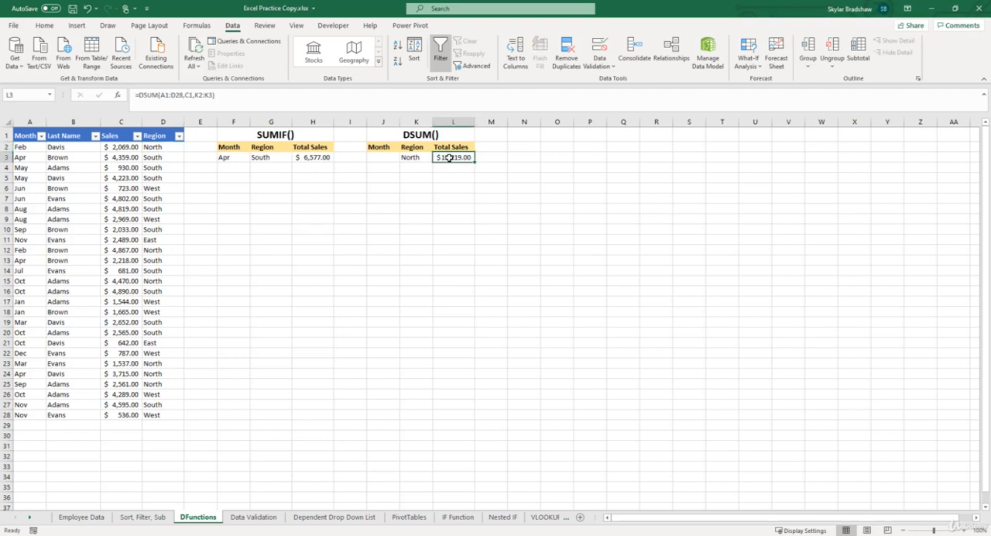
{"action": "left_click", "coordinate": [118, 96]}
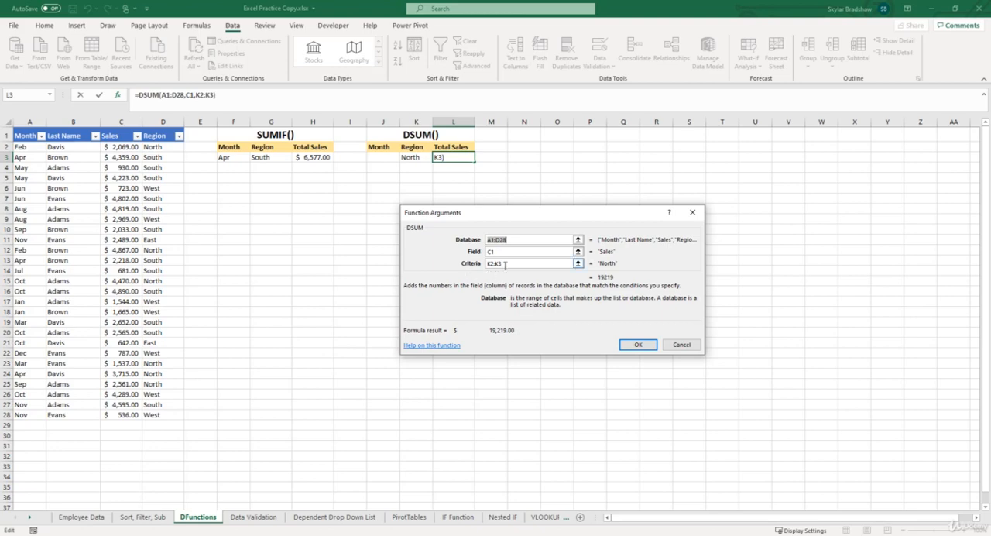
{"action": "left_click_drag", "start_coordinate": [505, 266], "coordinate": [485, 268]}
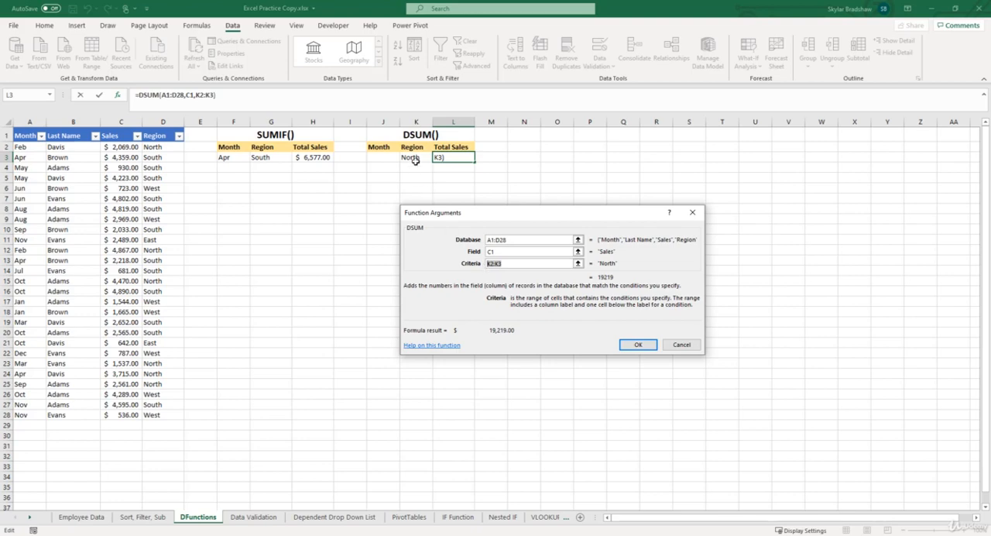
{"action": "left_click_drag", "start_coordinate": [387, 147], "coordinate": [417, 158]}
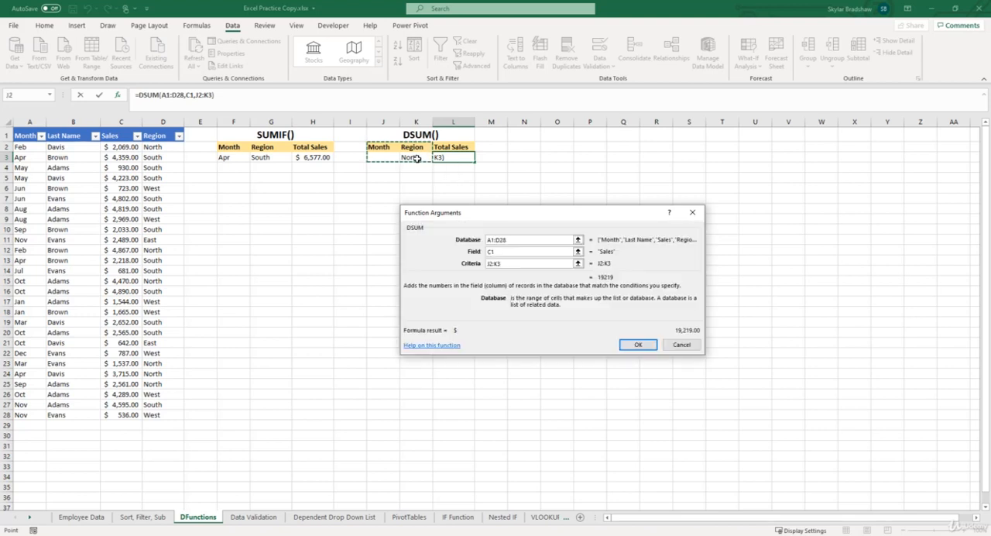
{"action": "left_click", "coordinate": [638, 345]}
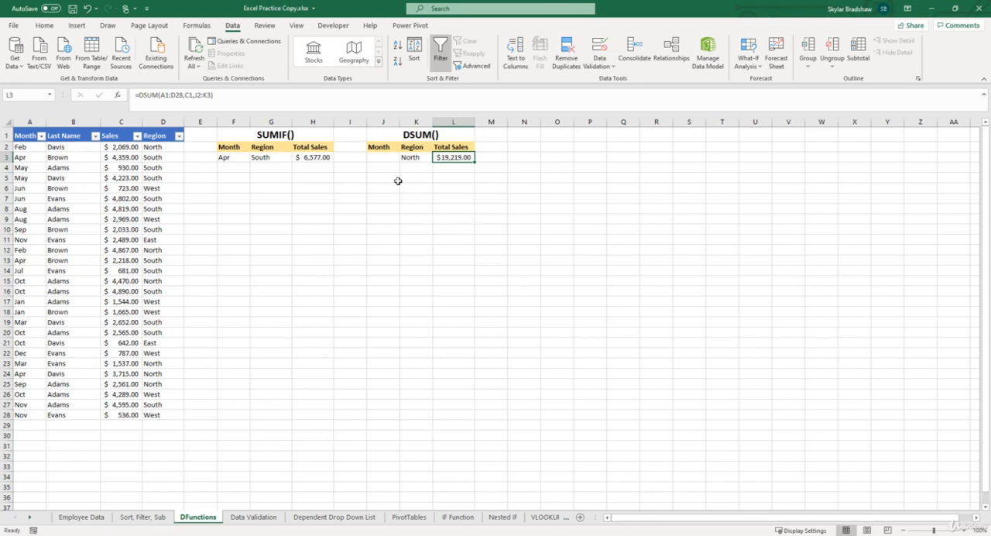
- Set the DSUM criteria to month Apr in J3 and region South in K3
{"action": "left_click", "coordinate": [386, 158]}
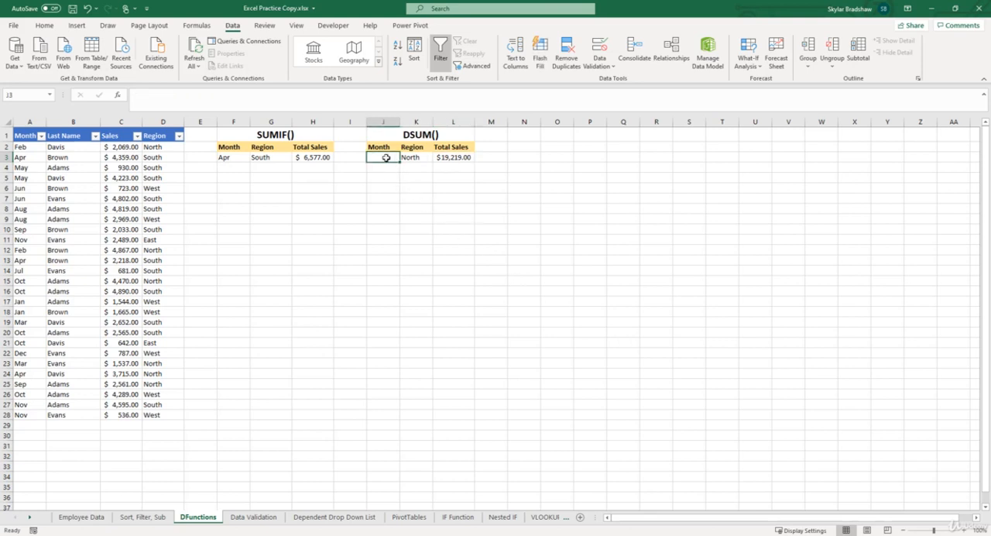
{"action": "type", "text": "Apr"}
{"action": "key", "text": "Tab"}
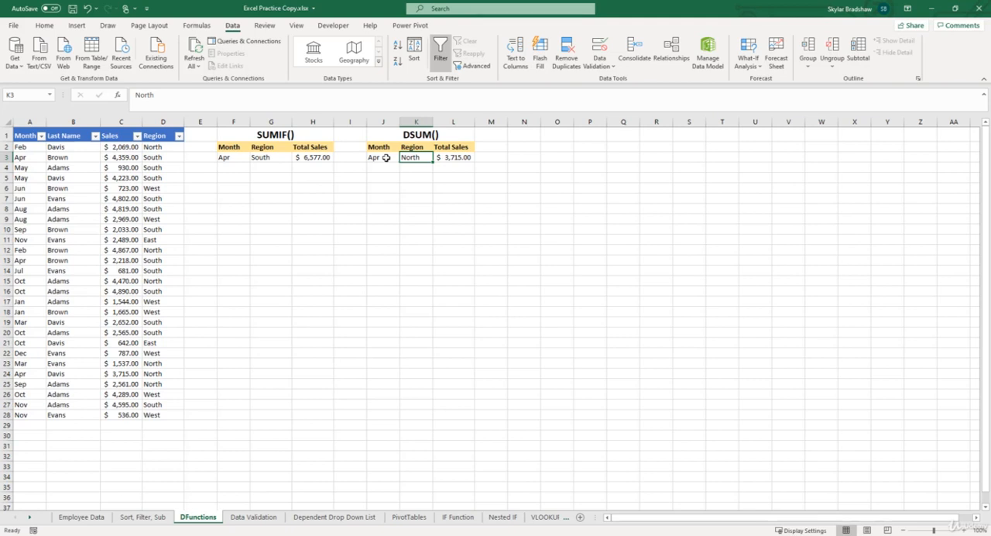
{"action": "type", "text": "South"}
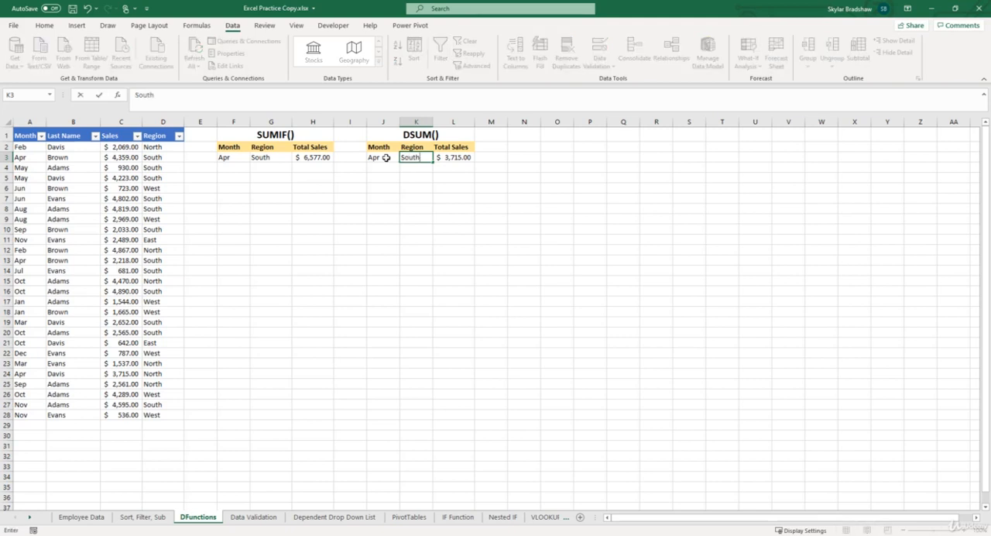
{"action": "key", "text": "Tab"}
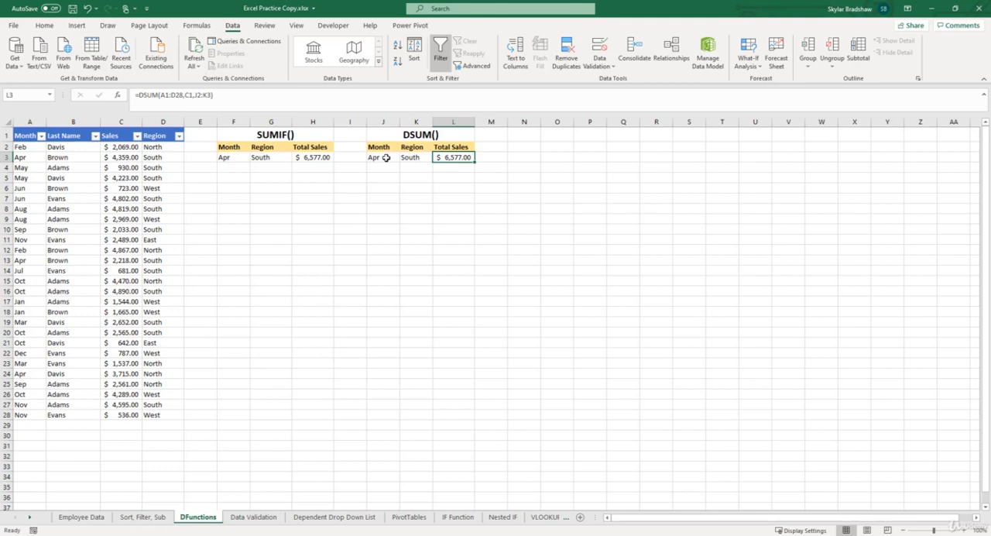
- Add a second DSUM criteria row with month Oct in J4 and region North in K4
{"action": "left_click", "coordinate": [386, 167]}
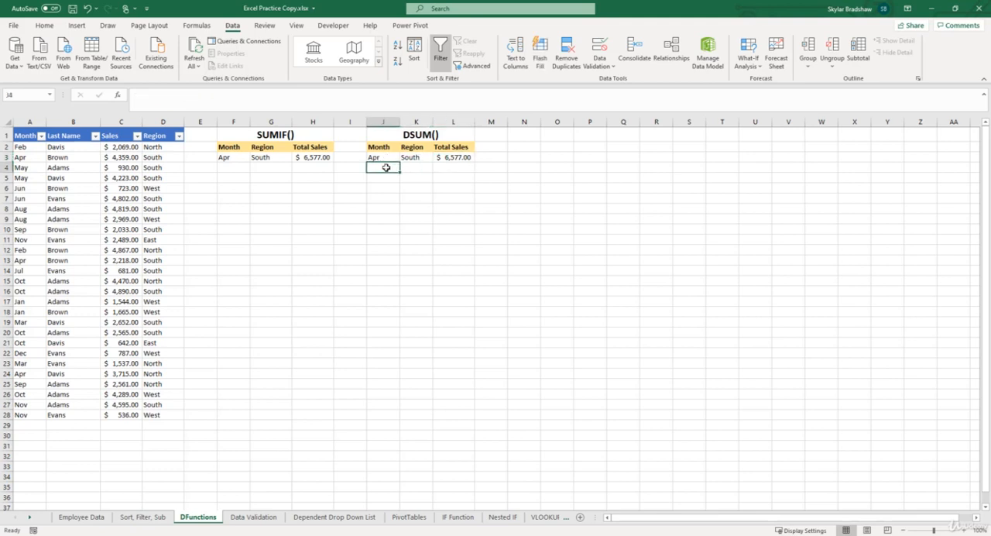
{"action": "type", "text": "Oct"}
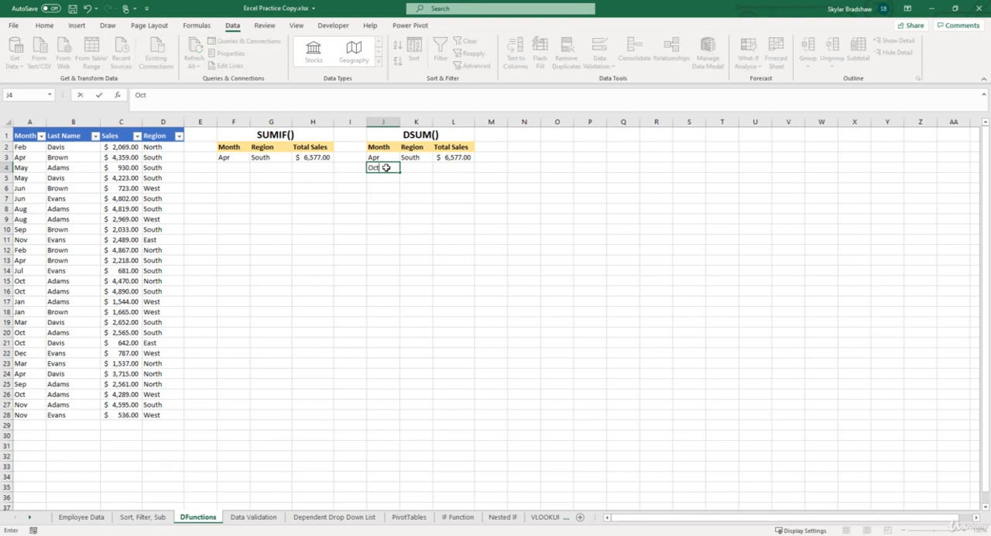
{"action": "key", "text": "Tab"}
{"action": "type", "text": "We"}
{"action": "key", "text": "BackSpace"}
{"action": "key", "text": "BackSpace"}
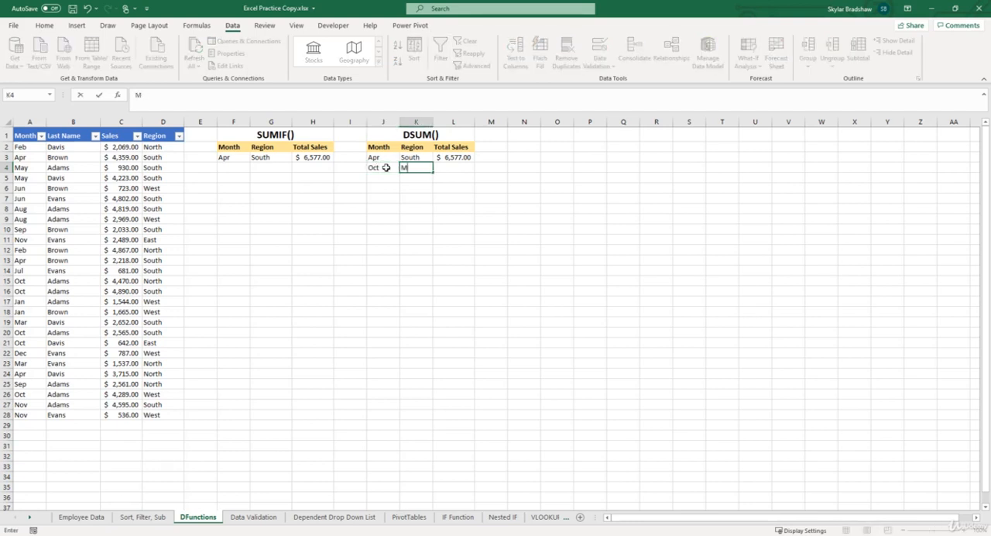
{"action": "type", "text": "North"}
{"action": "key", "text": "ctrl+Return"}
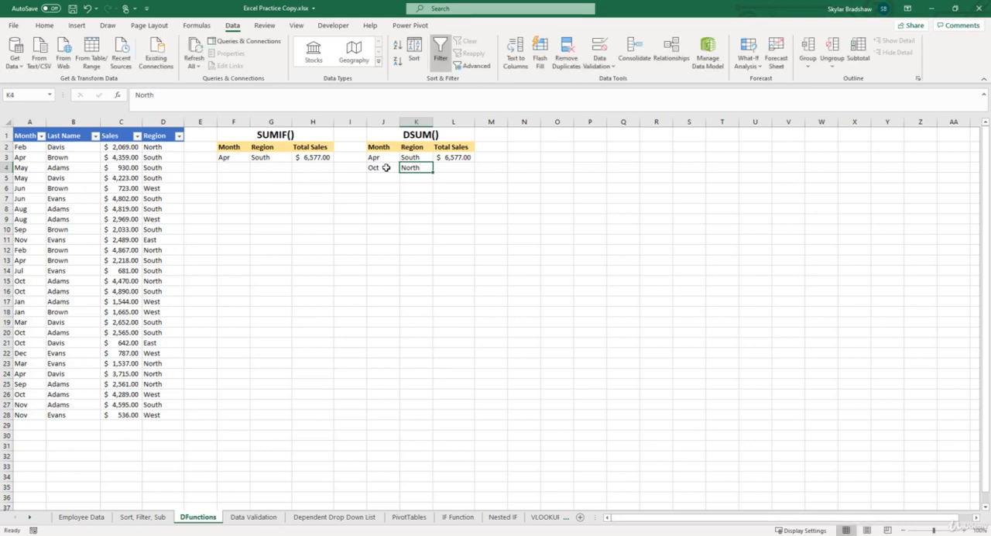
- Extend the criteria range of the DSUM formula in L3 to J2:K4
{"action": "key", "text": "Right"}
{"action": "key", "text": "Up"}
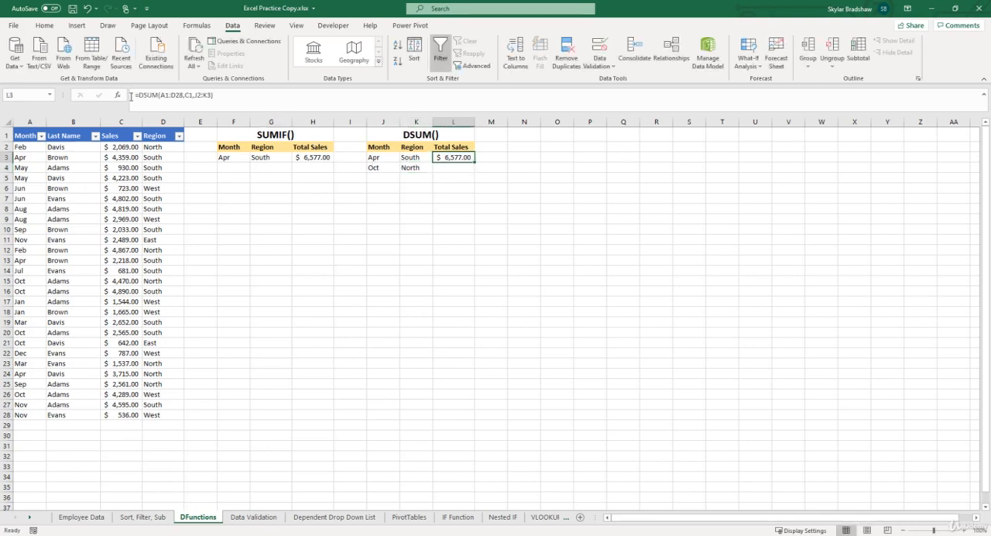
{"action": "left_click", "coordinate": [119, 95]}
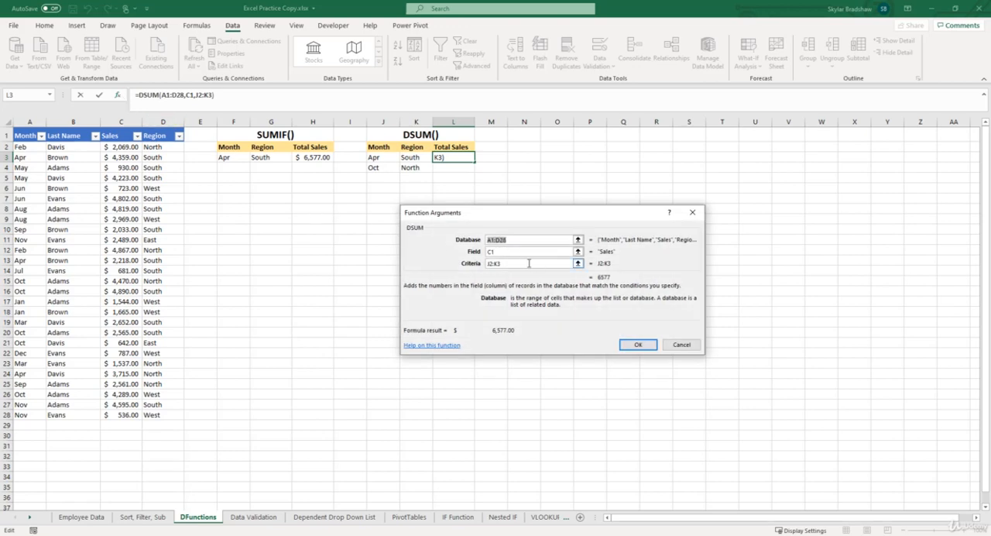
{"action": "left_click", "coordinate": [530, 263]}
{"action": "left_click_drag", "start_coordinate": [378, 147], "coordinate": [419, 164]}
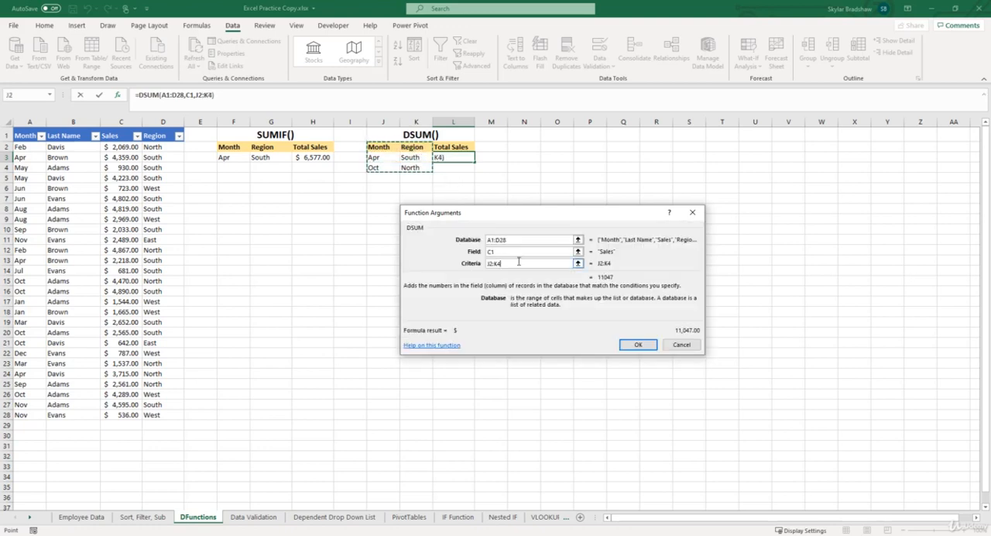
{"action": "left_click", "coordinate": [637, 346]}
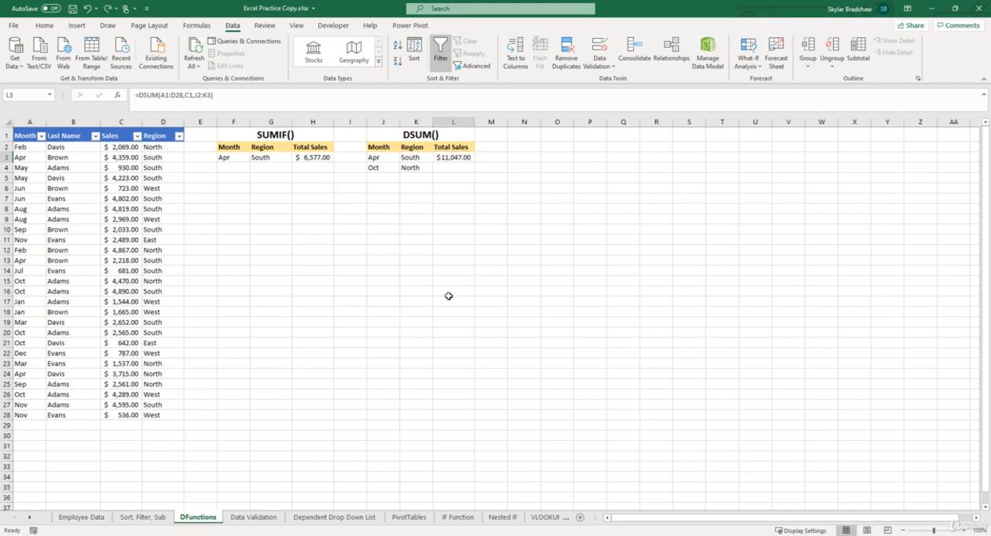
- Add a second SUMIF criteria row with month Oct in F4 and region North in G4
{"action": "left_click", "coordinate": [236, 167]}
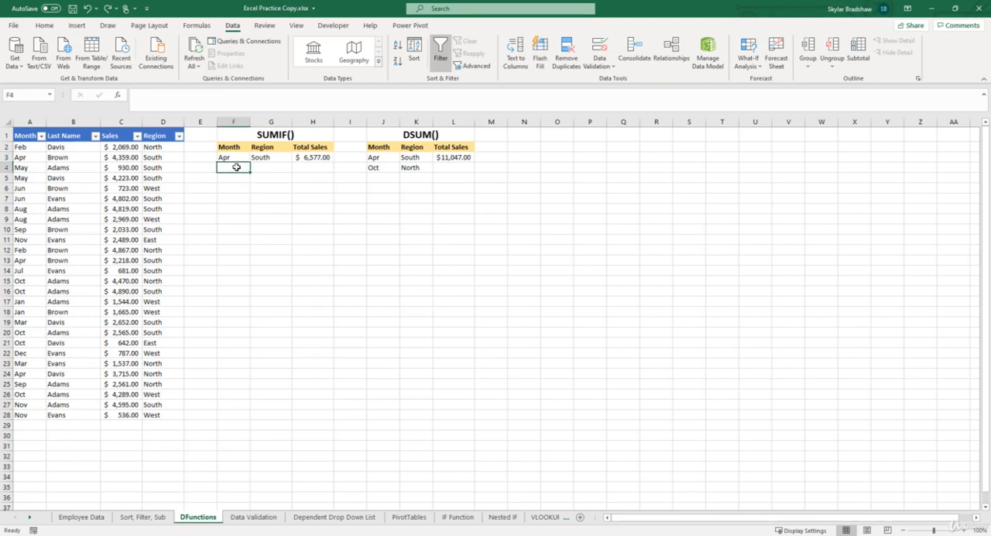
{"action": "type", "text": "Oct"}
{"action": "key", "text": "Tab"}
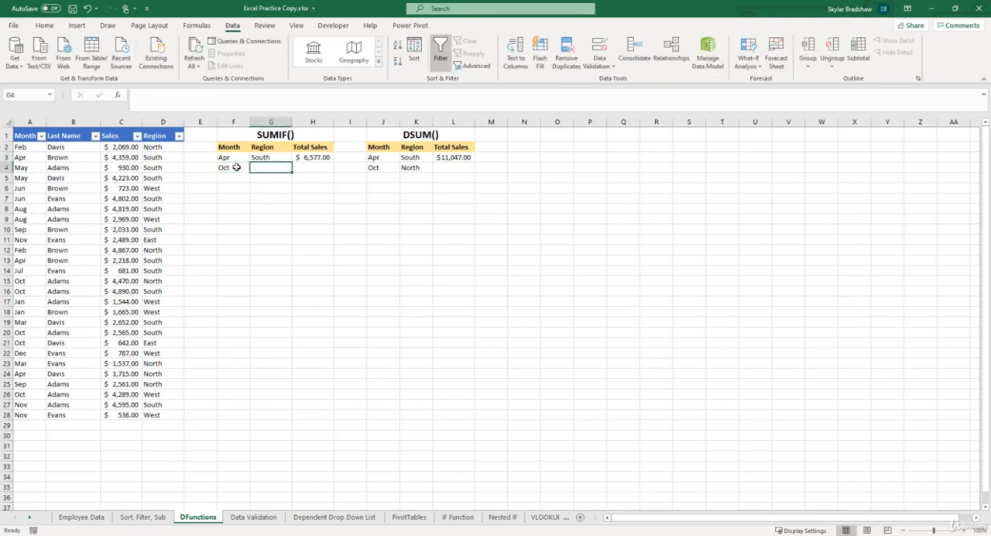
{"action": "type", "text": "Nirth"}
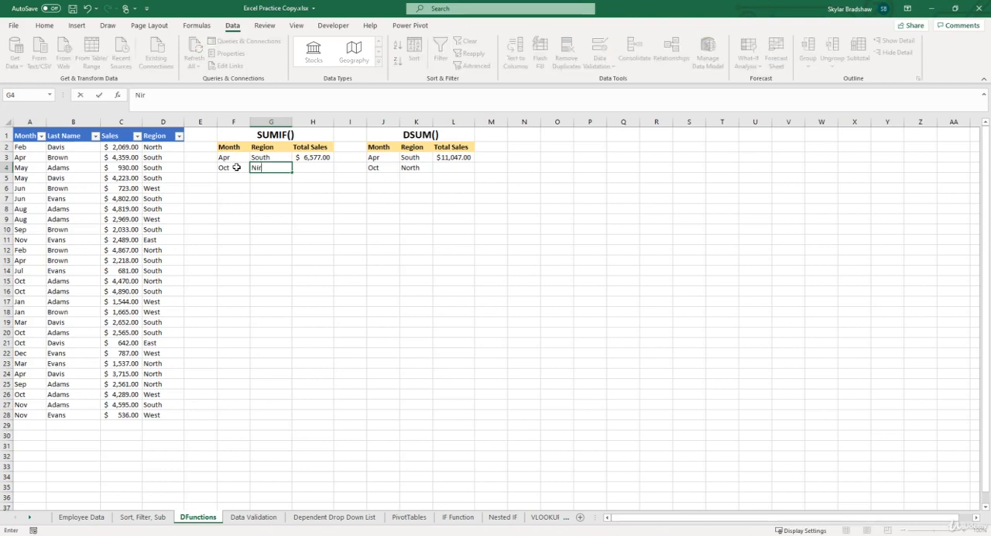
{"action": "key", "text": "BackSpace"}
{"action": "key", "text": "BackSpace"}
{"action": "key", "text": "BackSpace"}
{"action": "key", "text": "BackSpace"}
{"action": "type", "text": "orth"}
{"action": "key", "text": "Return"}
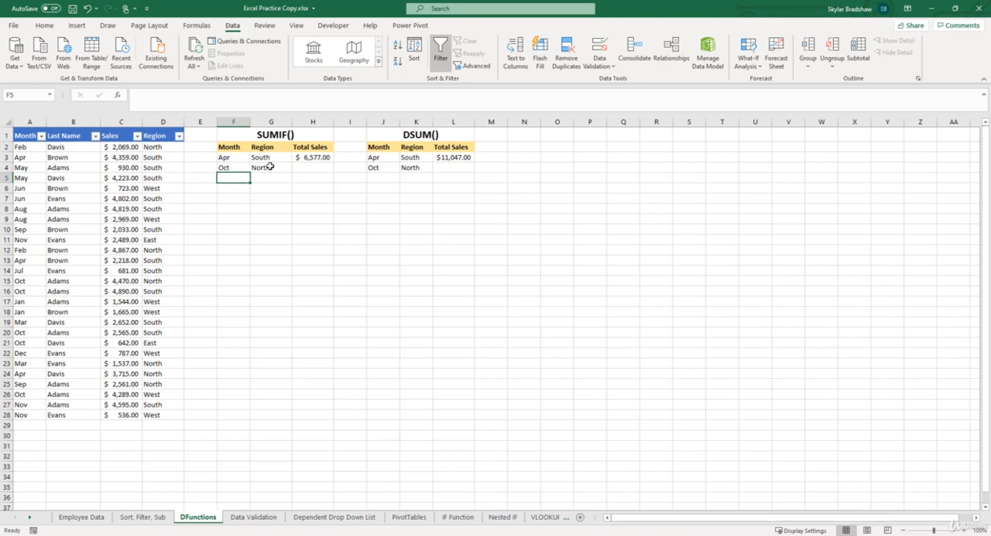
- Try adding a third condition to the SUMIFS formula in H3, matching region range D2:D28 against G4
{"action": "left_click", "coordinate": [307, 158]}
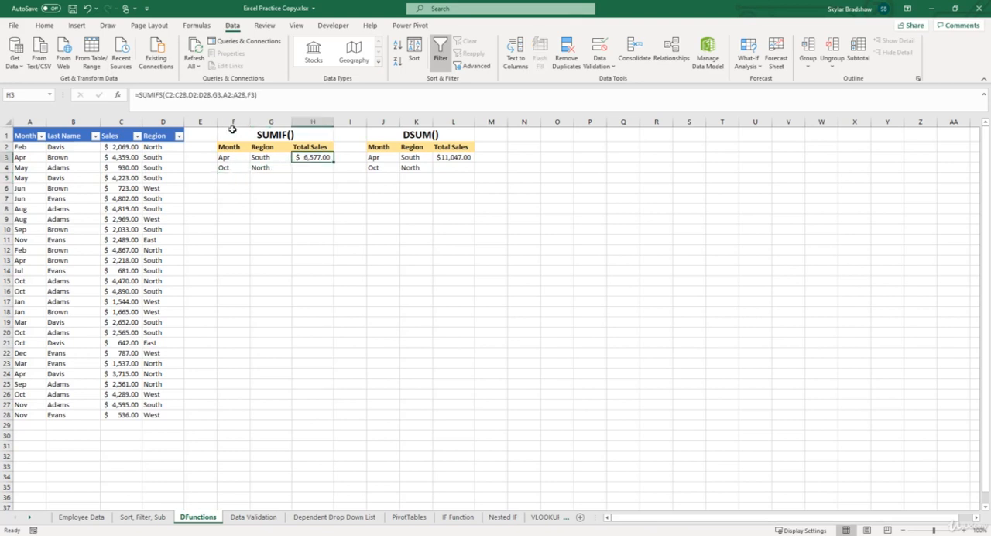
{"action": "left_click", "coordinate": [117, 95]}
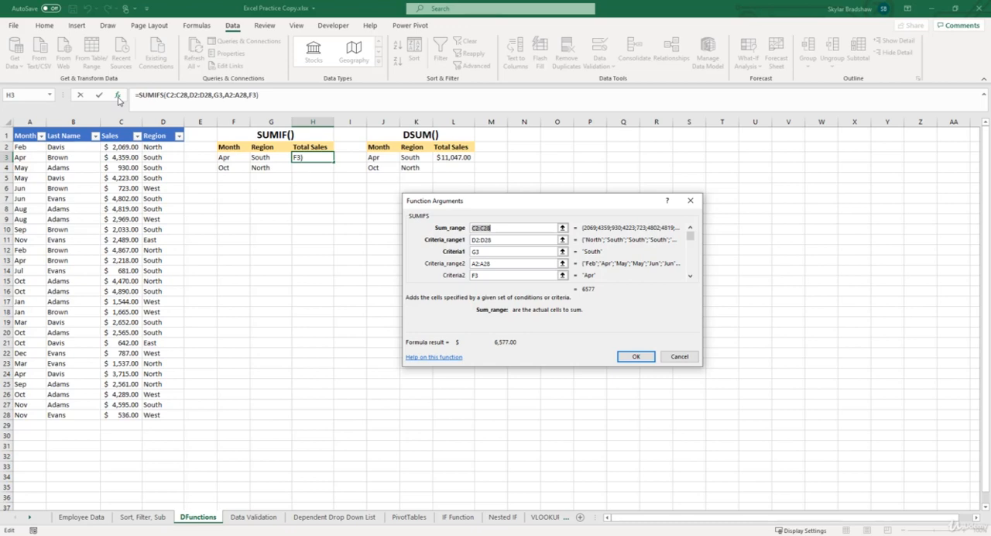
{"action": "scroll", "coordinate": [521, 250], "scroll_direction": "down", "scroll_amount": 1}
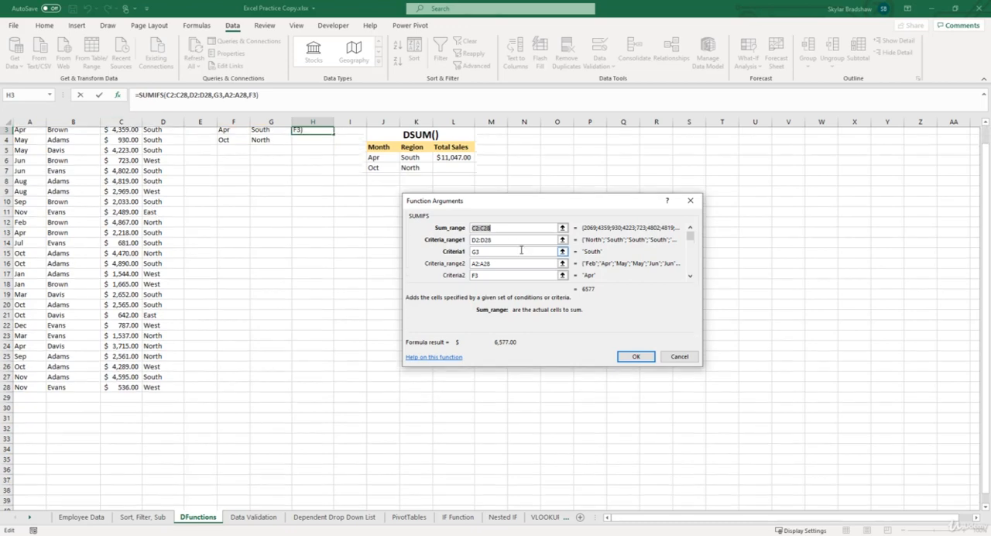
{"action": "scroll", "coordinate": [521, 250], "scroll_direction": "up", "scroll_amount": 1}
{"action": "left_click", "coordinate": [511, 276]}
{"action": "scroll", "coordinate": [511, 276], "scroll_direction": "down", "scroll_amount": 1}
{"action": "scroll", "coordinate": [511, 276], "scroll_direction": "up", "scroll_amount": 1}
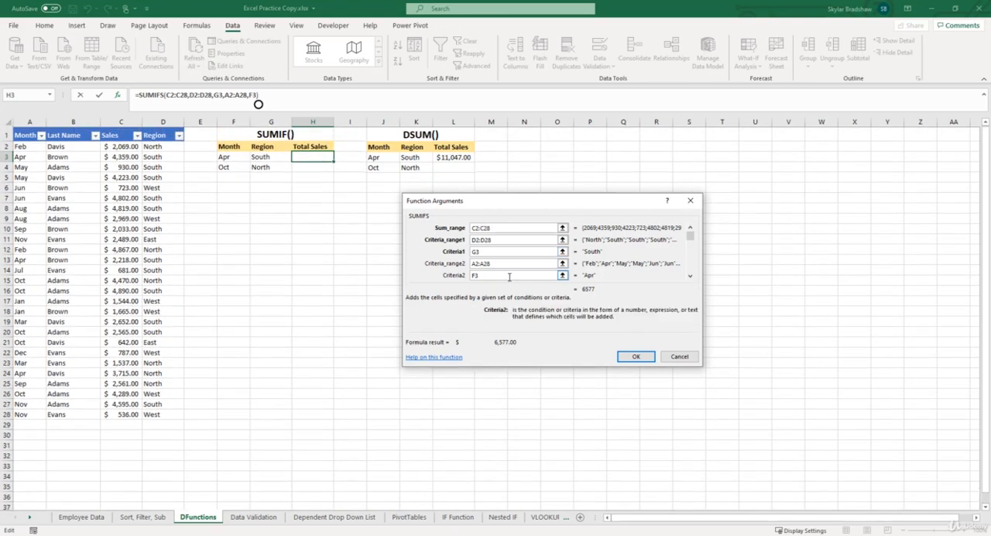
{"action": "left_click", "coordinate": [689, 276]}
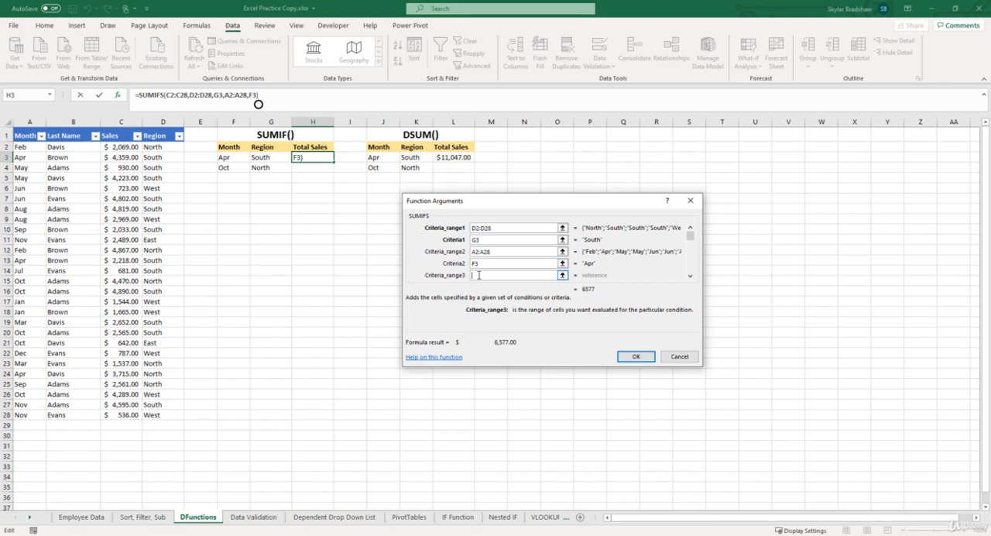
{"action": "left_click_drag", "start_coordinate": [163, 148], "coordinate": [161, 416]}
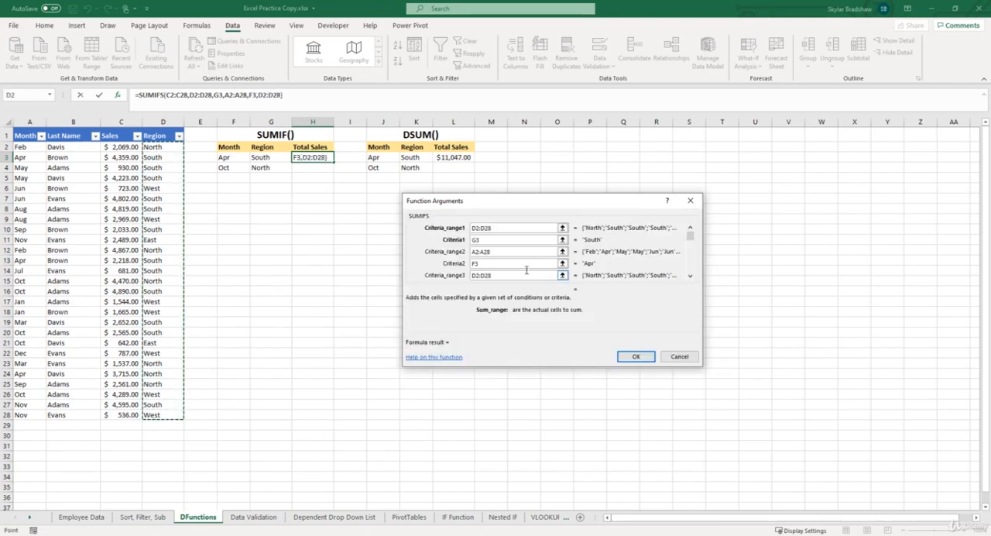
{"action": "left_click", "coordinate": [690, 276]}
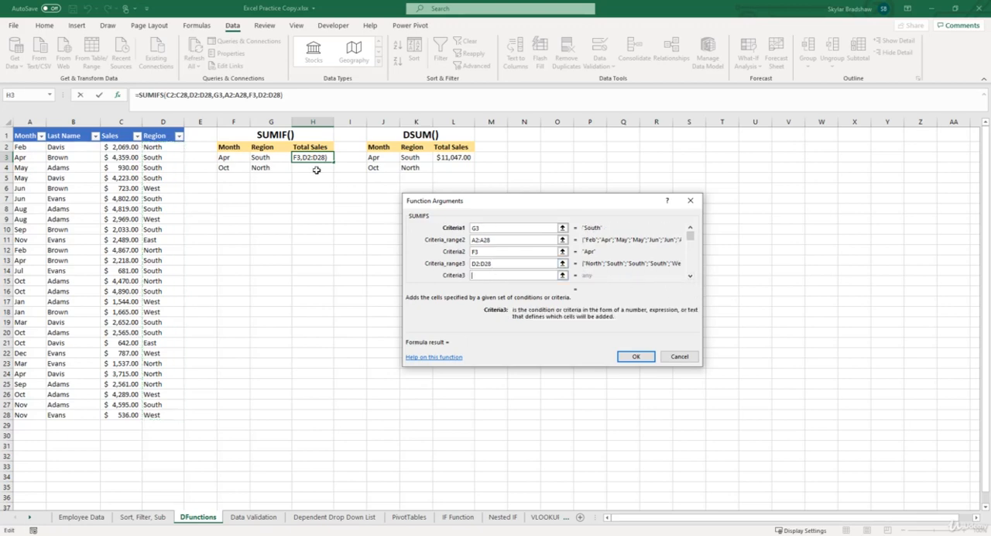
{"action": "left_click", "coordinate": [279, 168]}
- Try adding a fourth SUMIFS condition matching month range A2:A28 against F4, and discard the formula edits
{"action": "left_click", "coordinate": [689, 276]}
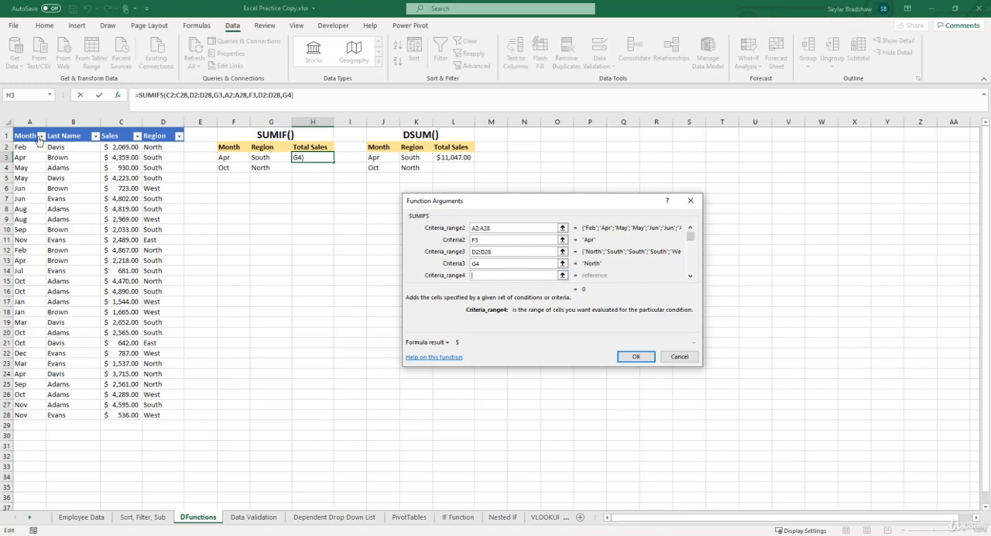
{"action": "left_click_drag", "start_coordinate": [24, 157], "coordinate": [23, 414]}
{"action": "left_click", "coordinate": [689, 277]}
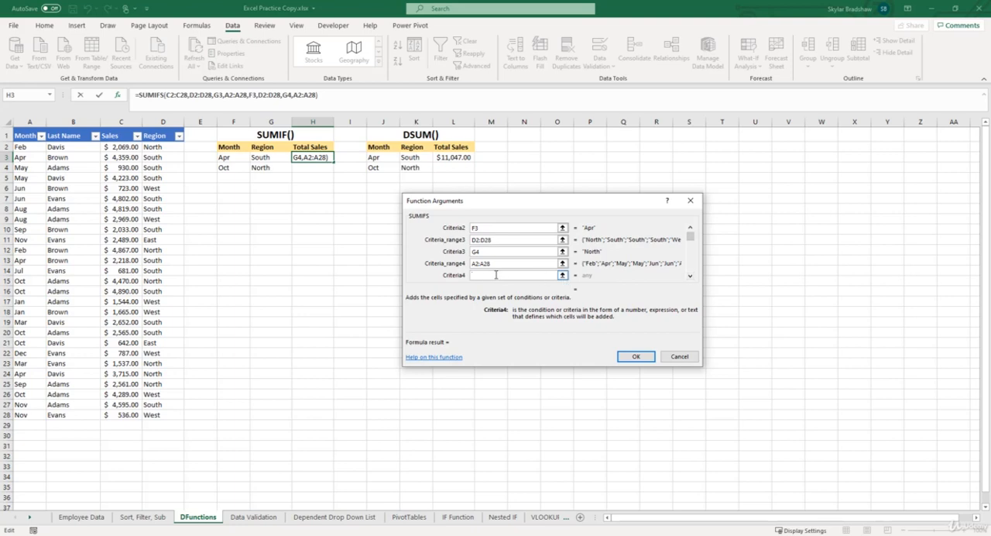
{"action": "left_click", "coordinate": [233, 169]}
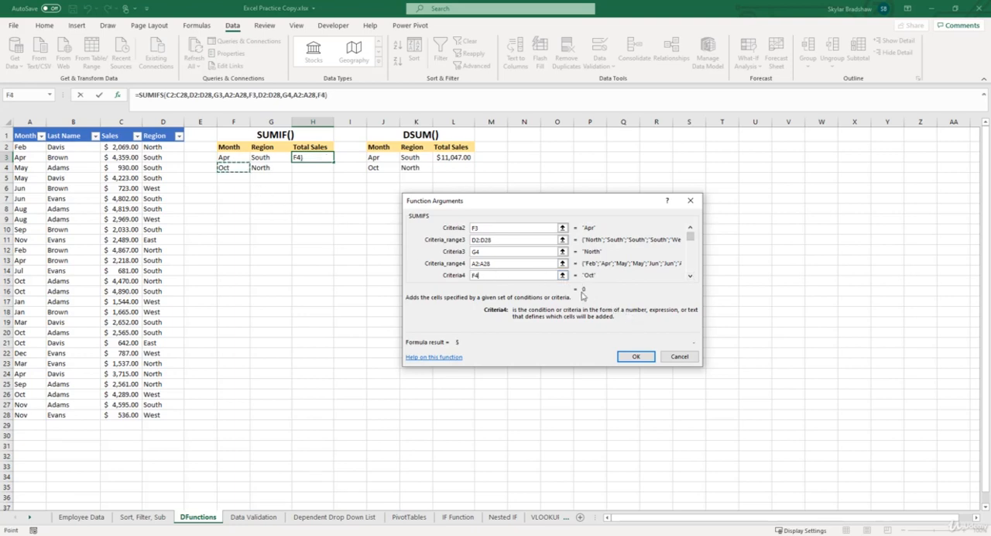
{"action": "scroll", "coordinate": [506, 230], "scroll_direction": "up", "scroll_amount": 3}
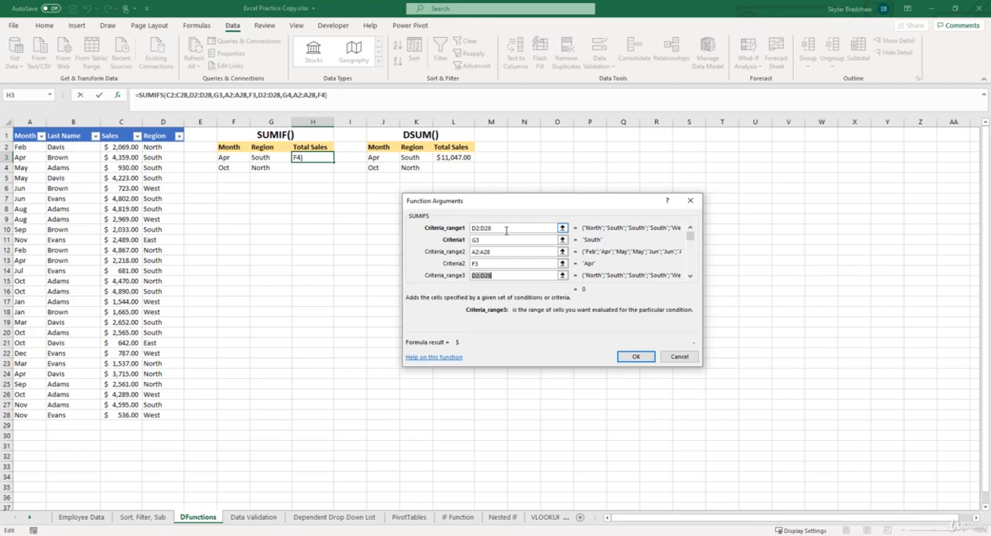
{"action": "left_click", "coordinate": [671, 357]}
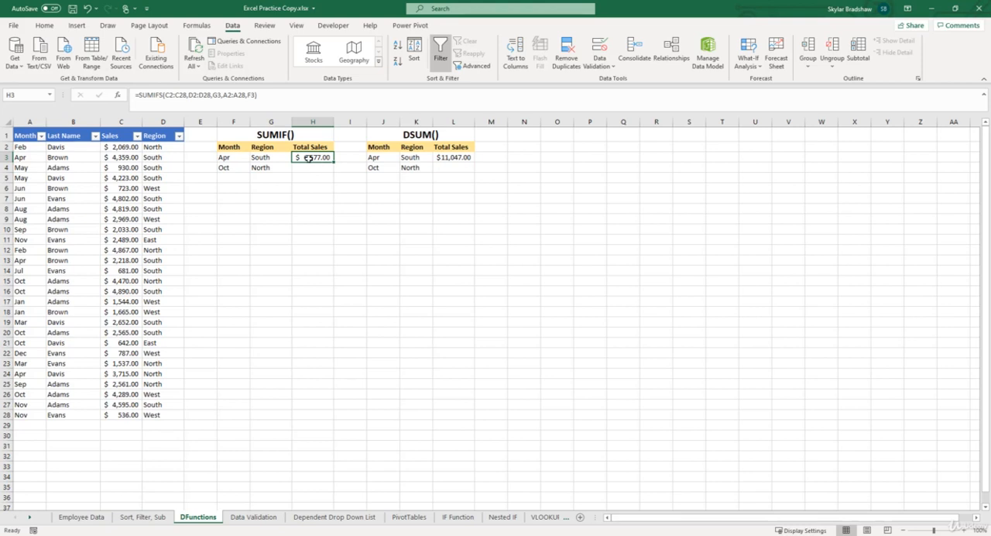
- Add a second SUMIFS to the formula in H3 with a plus sign, using C2:C28 as its sum range
{"action": "left_click", "coordinate": [272, 94]}
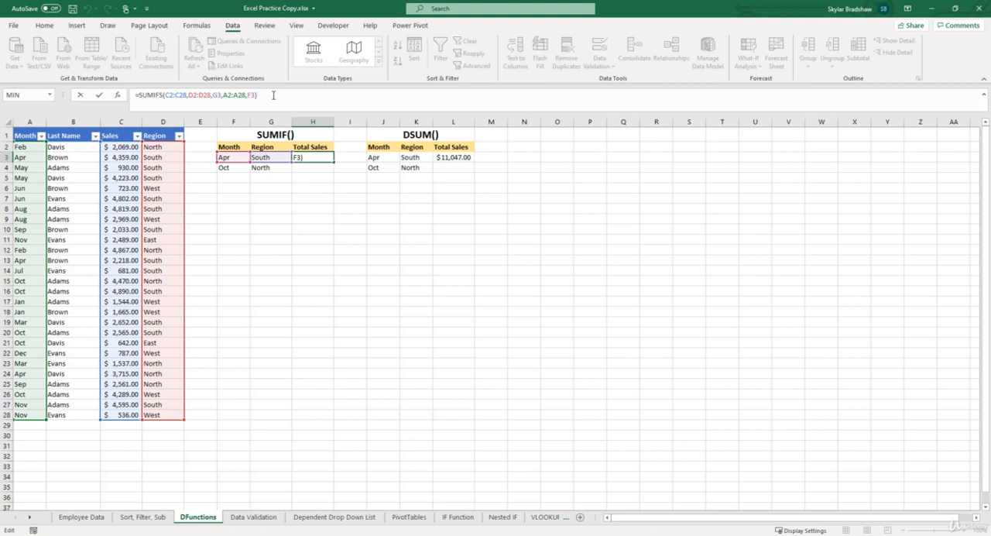
{"action": "type", "text": "+sumifs"}
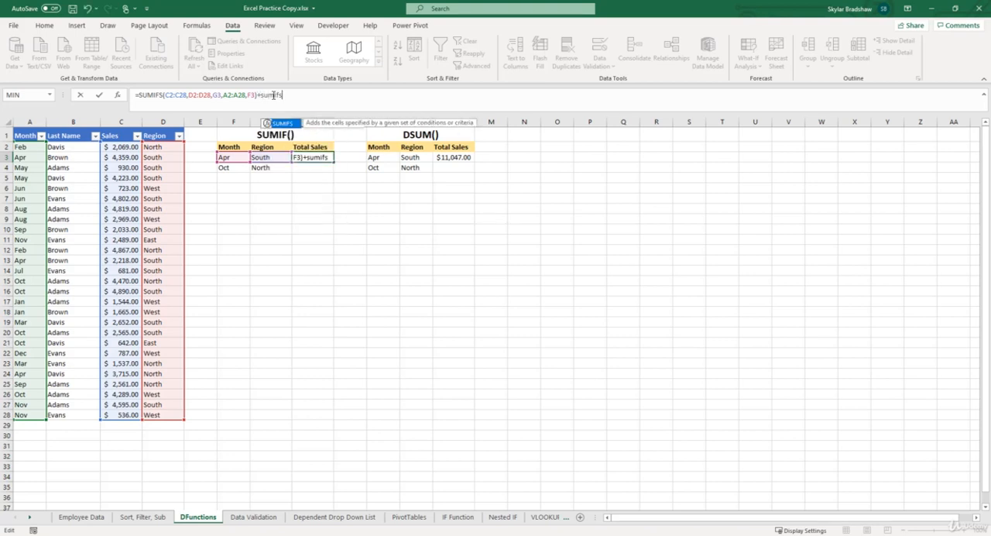
{"action": "type", "text": "("}
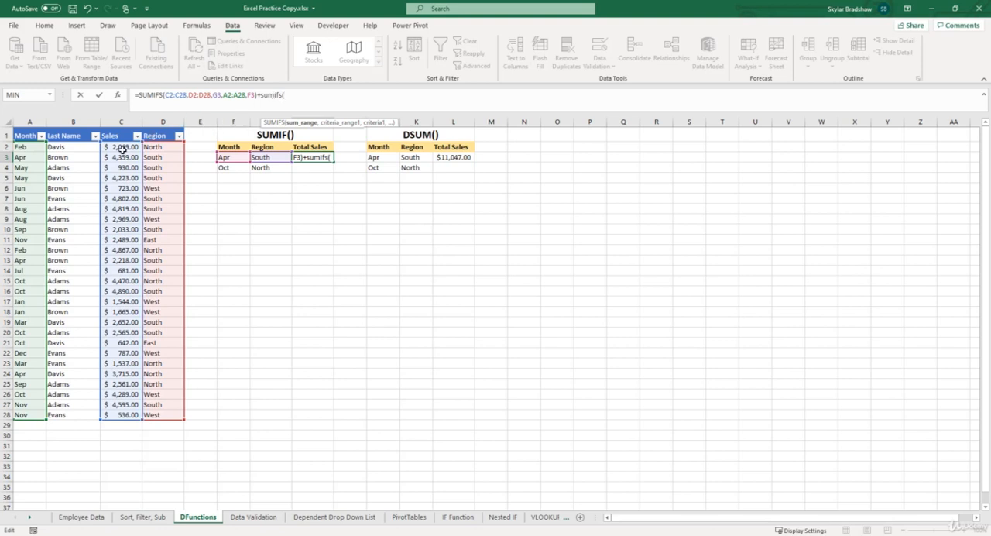
{"action": "left_click_drag", "start_coordinate": [122, 147], "coordinate": [121, 415]}
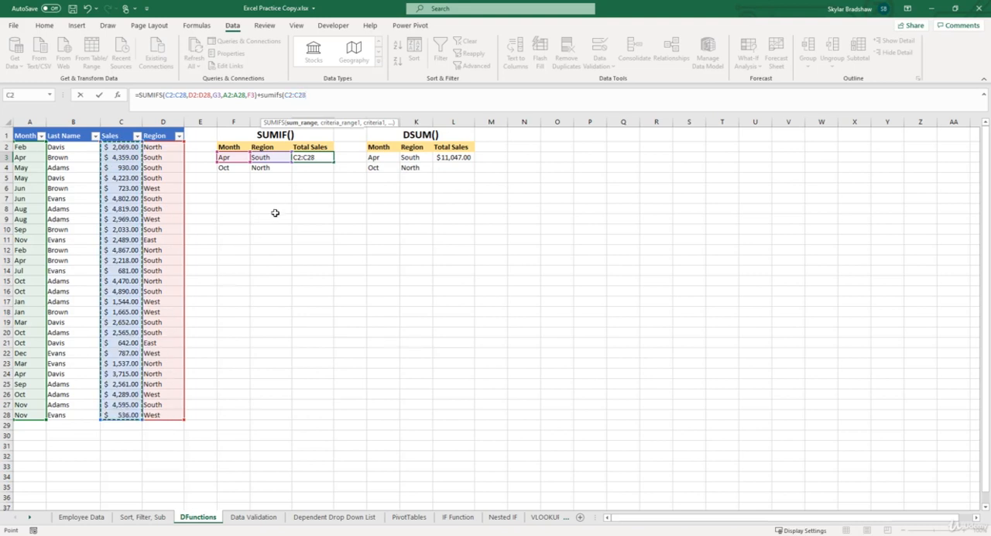
{"action": "type", "text": ","}
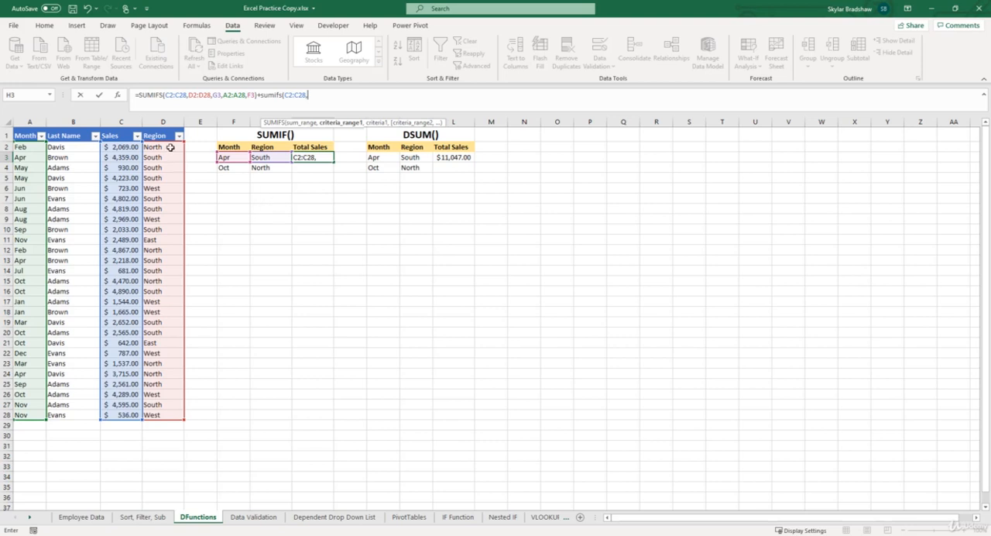
- Give the second SUMIFS its first condition, matching region range D2:D28 against G4
{"action": "left_click_drag", "start_coordinate": [165, 146], "coordinate": [171, 416]}
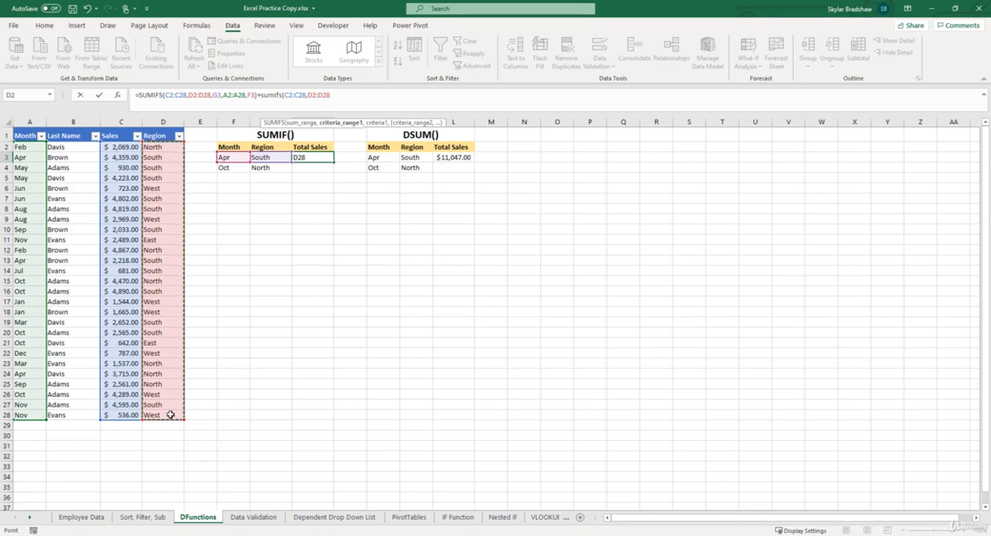
{"action": "type", "text": ","}
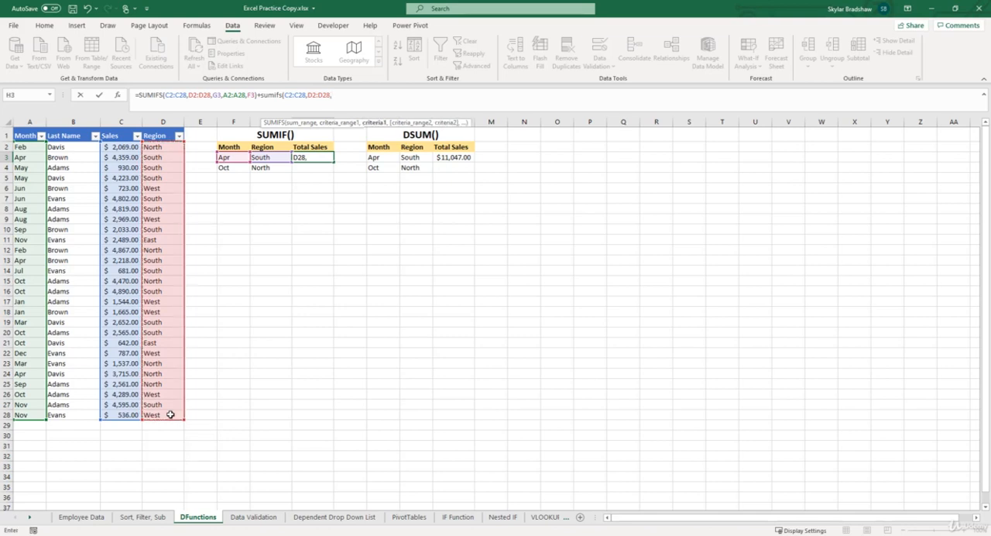
{"action": "left_click", "coordinate": [276, 168]}
{"action": "type", "text": ","}
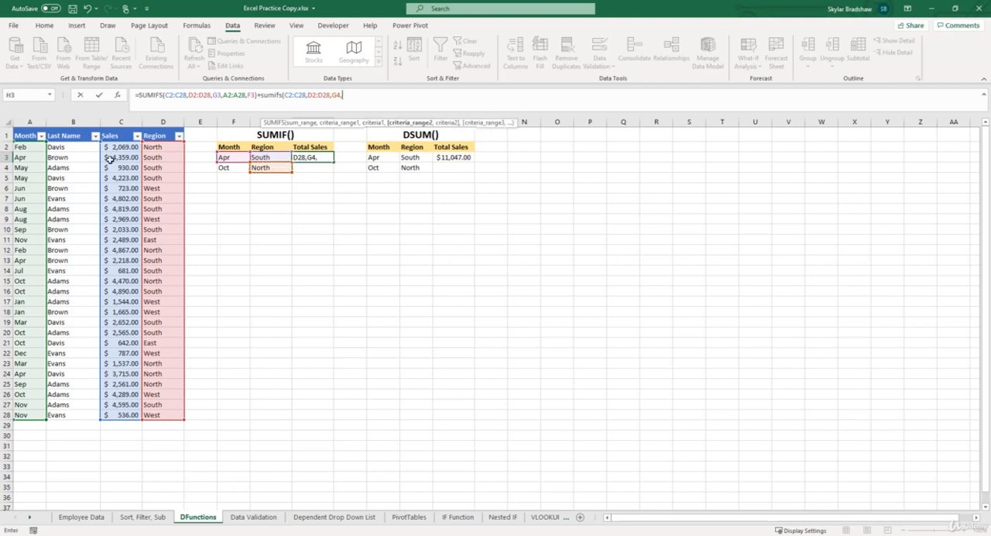
- Complete the second SUMIFS in H3 with a condition matching month range A2:A28 against F4, and commit the formula
{"action": "left_click_drag", "start_coordinate": [42, 147], "coordinate": [24, 415]}
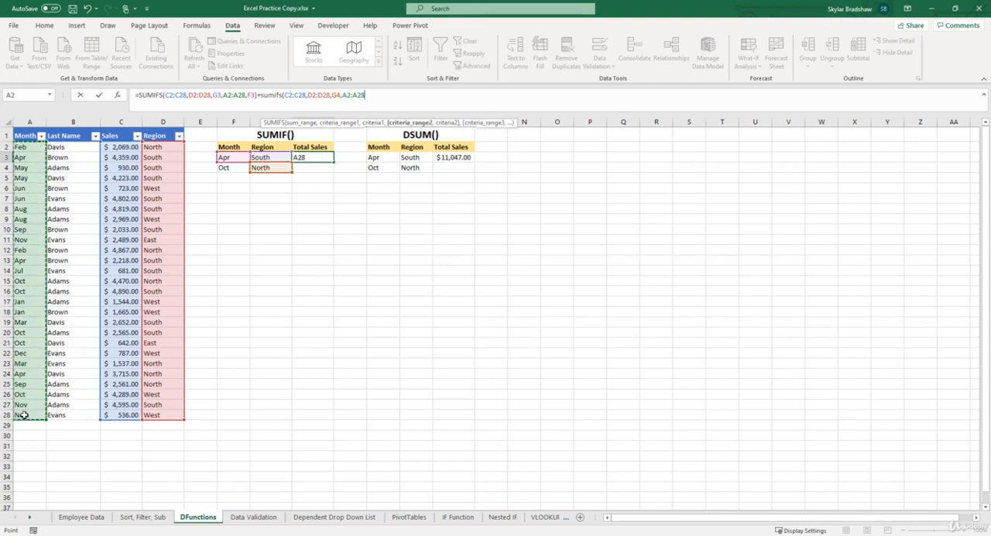
{"action": "type", "text": ","}
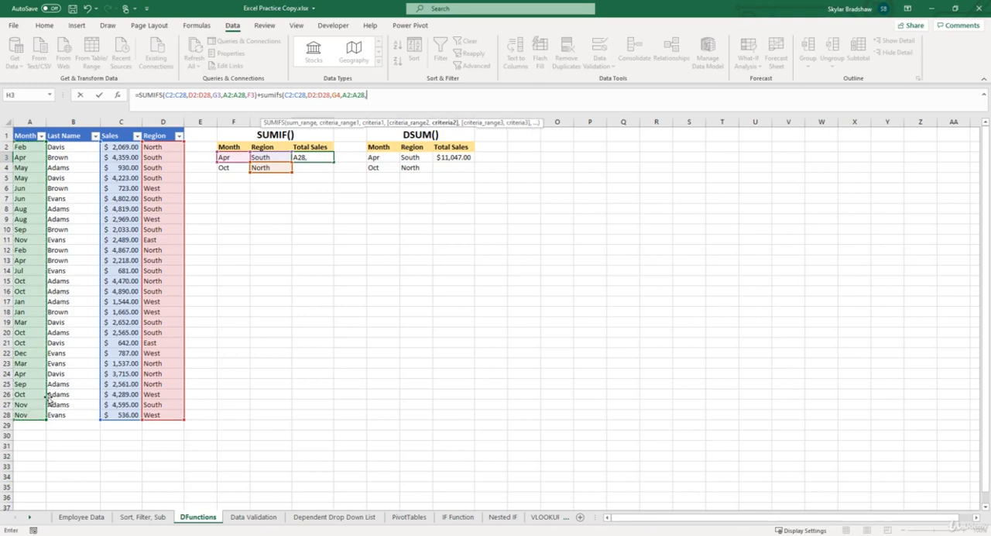
{"action": "left_click", "coordinate": [235, 169]}
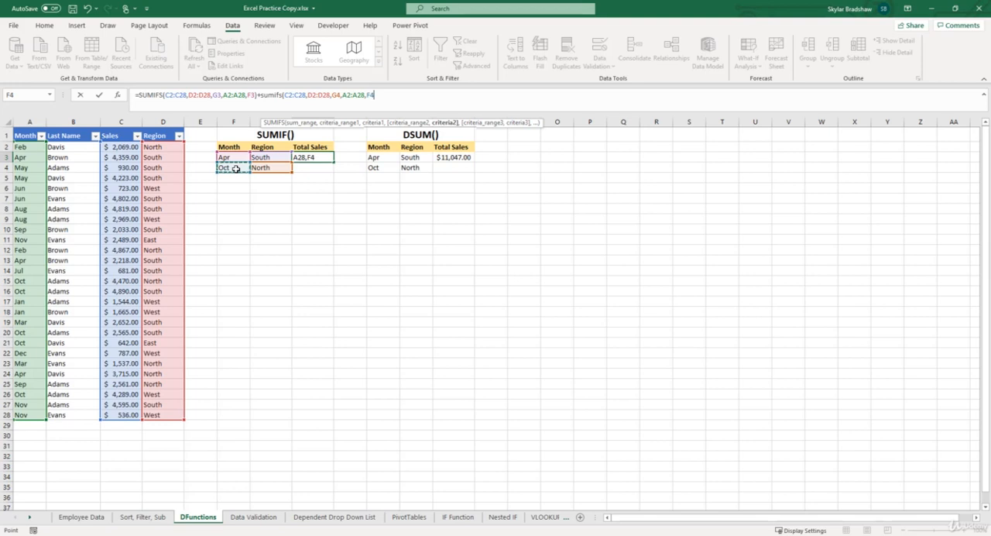
{"action": "type", "text": ")"}
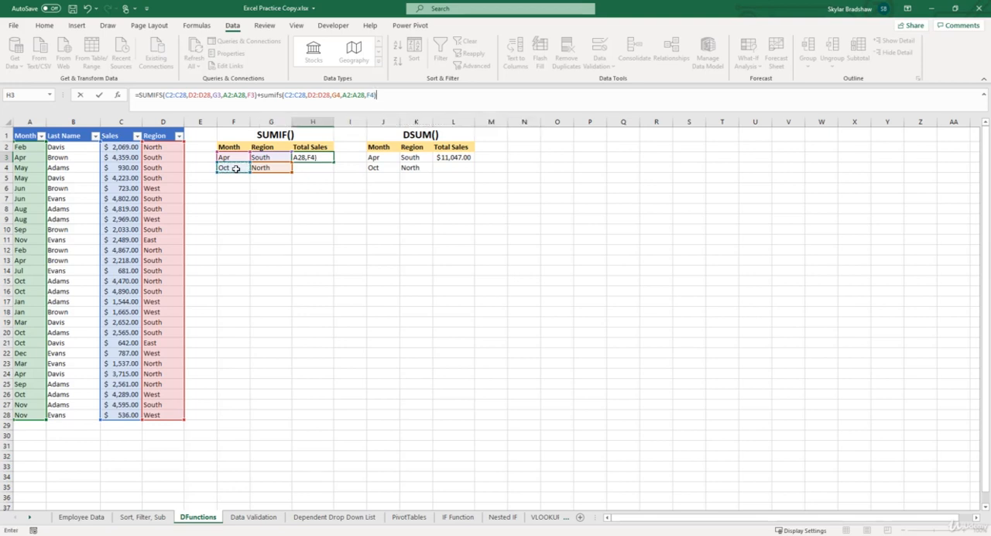
{"action": "key", "text": "Return"}
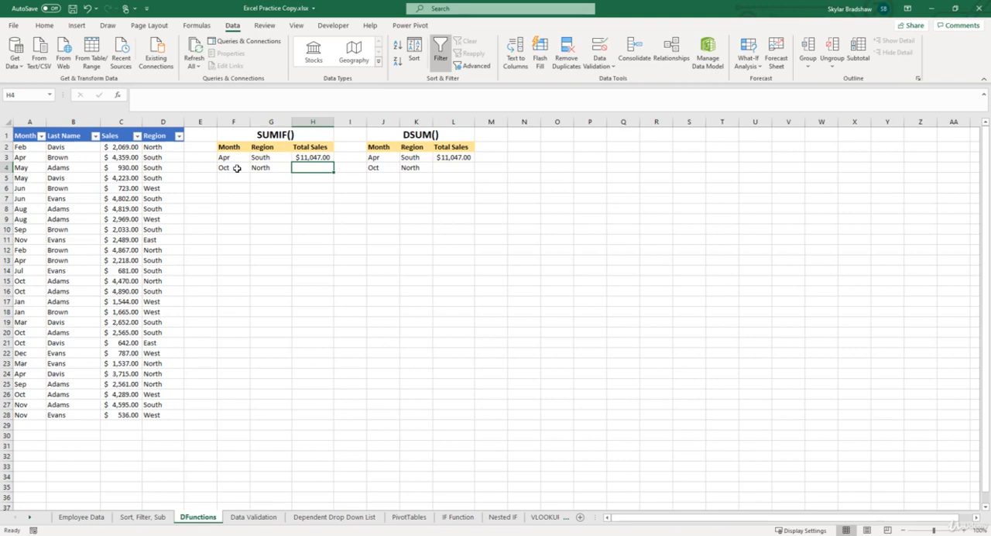
- Compare the DSUM formula in L3 with the SUMIFS formula in H3, highlighting the full SUMIFS formula text
{"action": "left_click", "coordinate": [300, 158]}
{"action": "left_click", "coordinate": [449, 158]}
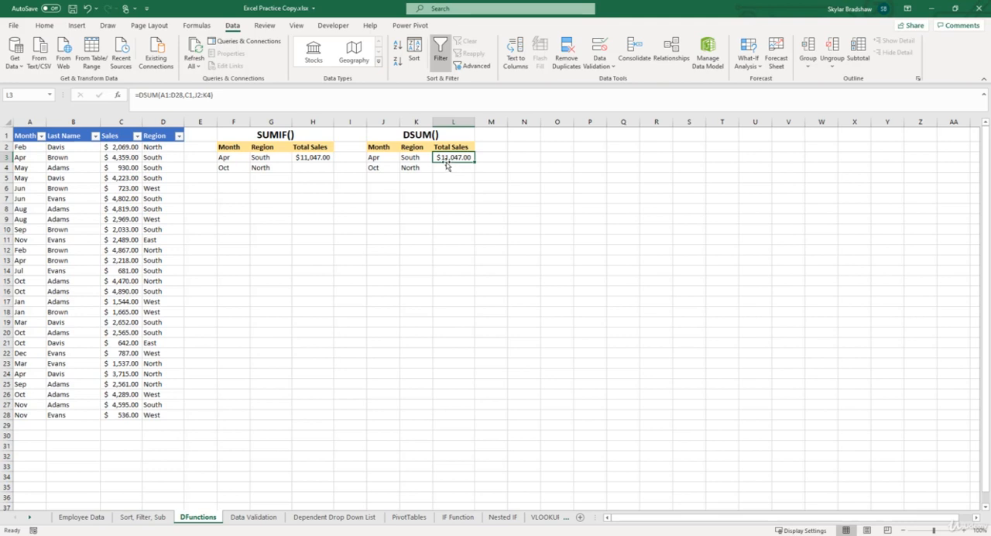
{"action": "left_click", "coordinate": [321, 158]}
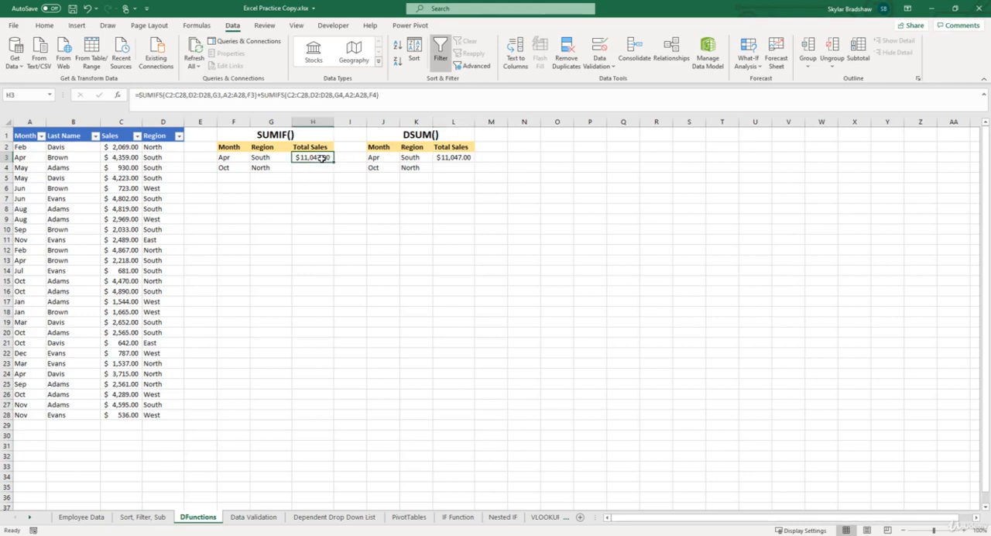
{"action": "left_click_drag", "start_coordinate": [390, 95], "coordinate": [130, 97]}
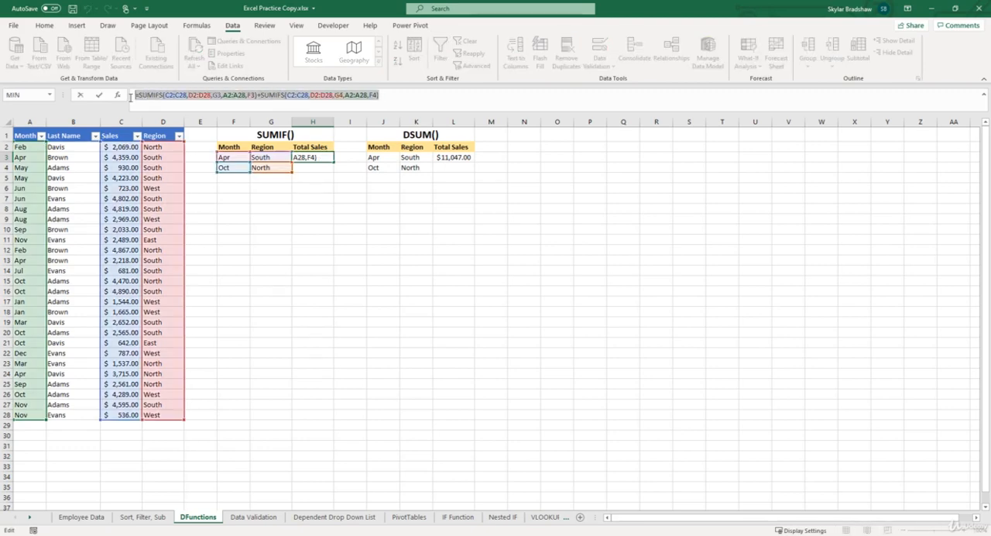